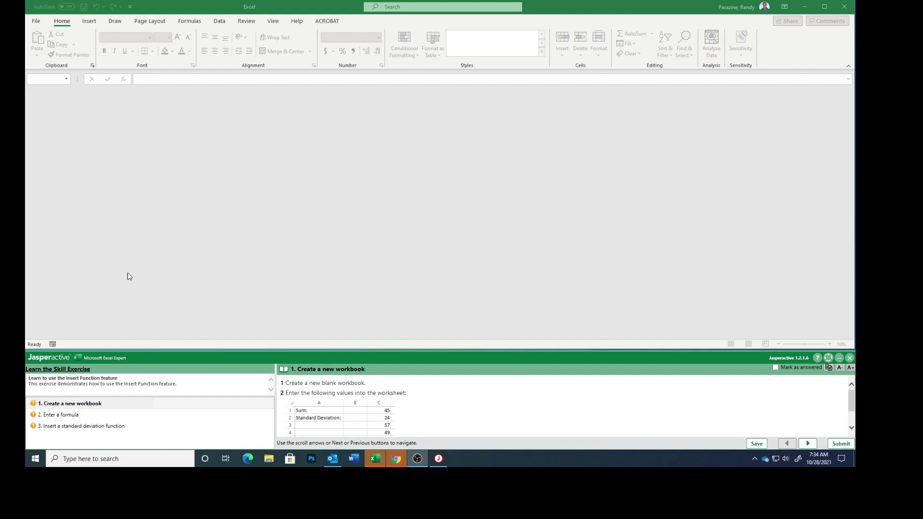
Create a new blank workbook and move the floating reference table further up the sheet.
left_click(37, 21)
left_click(36, 19)
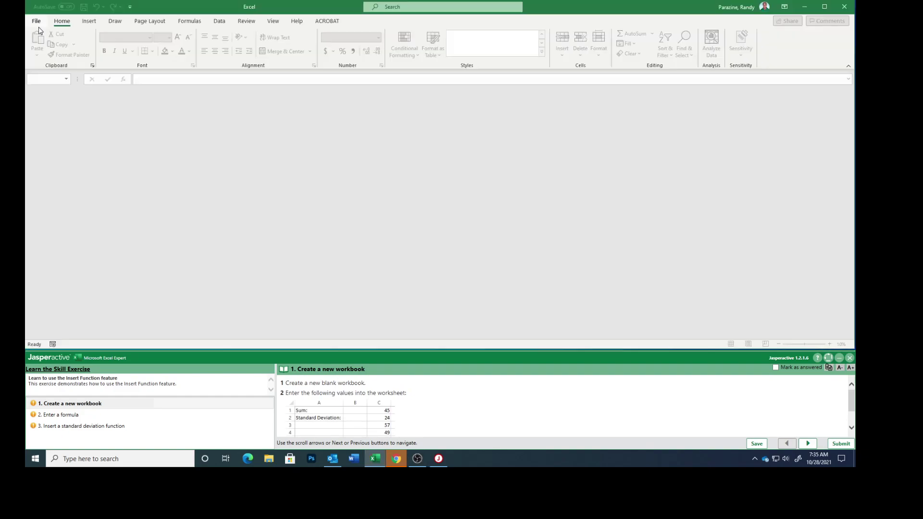
left_click(39, 21)
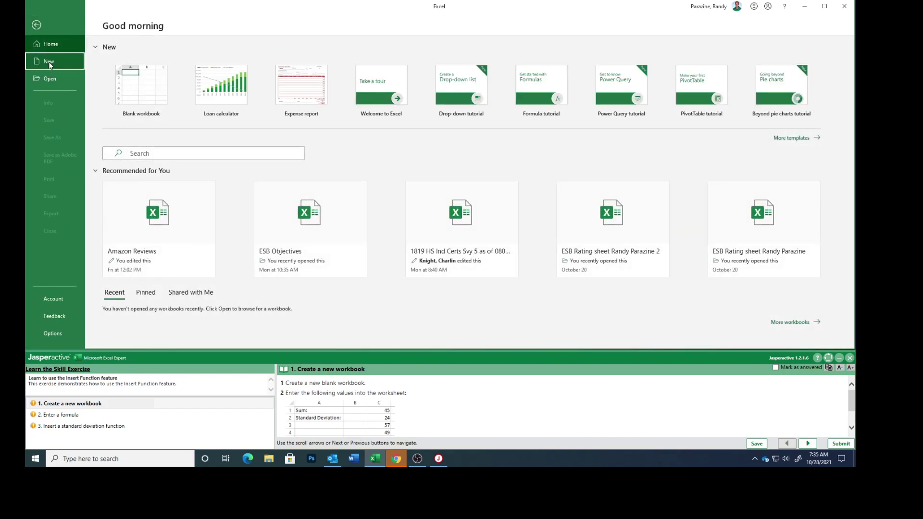
left_click(48, 62)
left_click(171, 103)
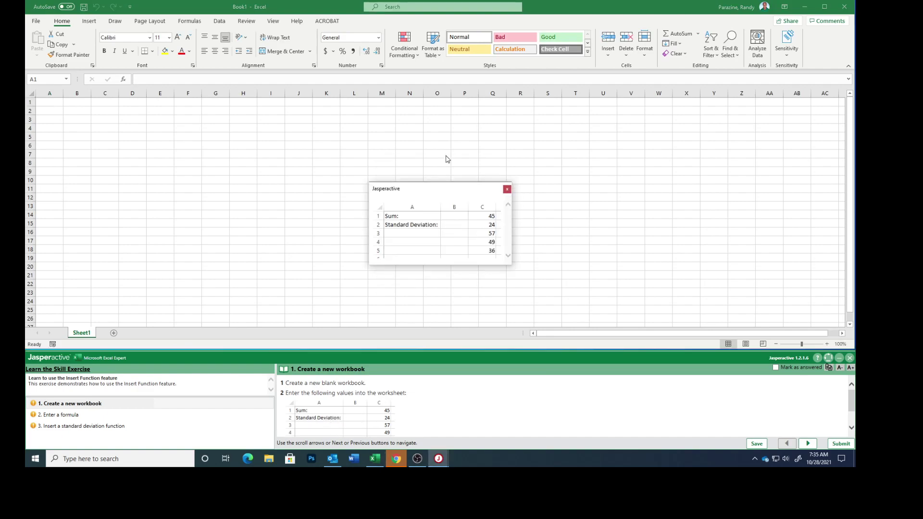
left_click_drag(429, 197, 419, 151)
Enter the label "Sum:" in cell A1 and the value 45 in cell C1.
left_click(53, 102)
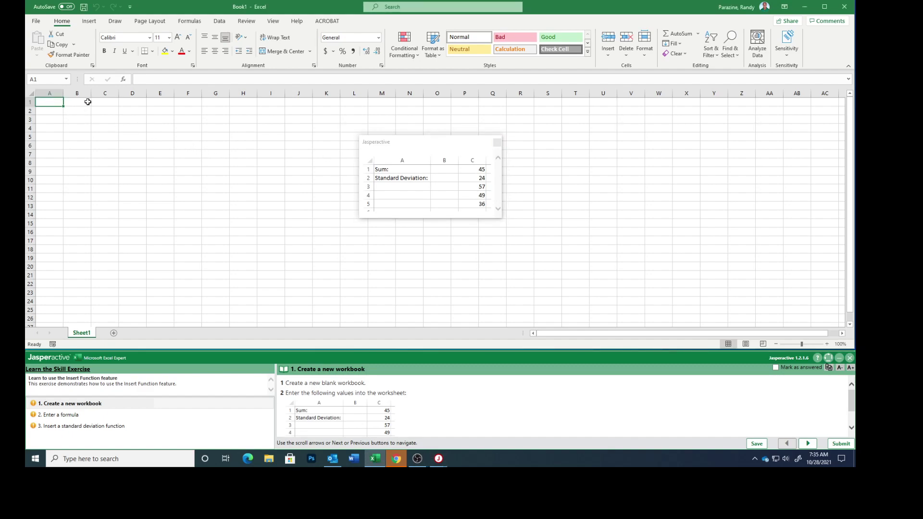
type("Sum:")
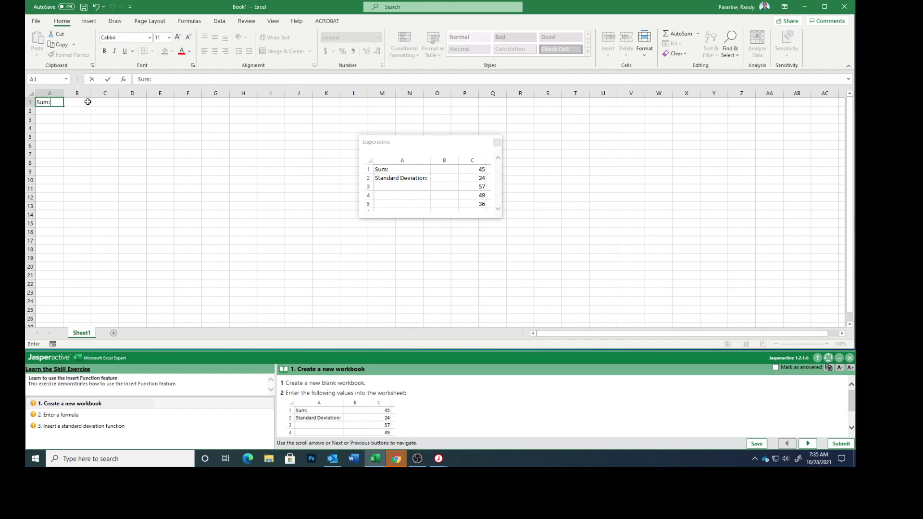
key("Tab")
key("Tab")
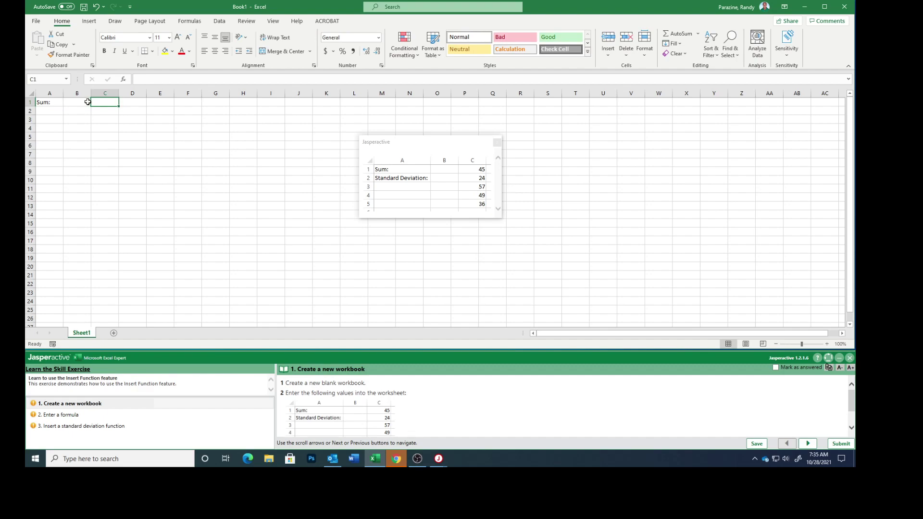
type("45")
key("Return")
type("24")
key("Return")
type("57")
key("Return")
type("59")
key("Return")
type("36")
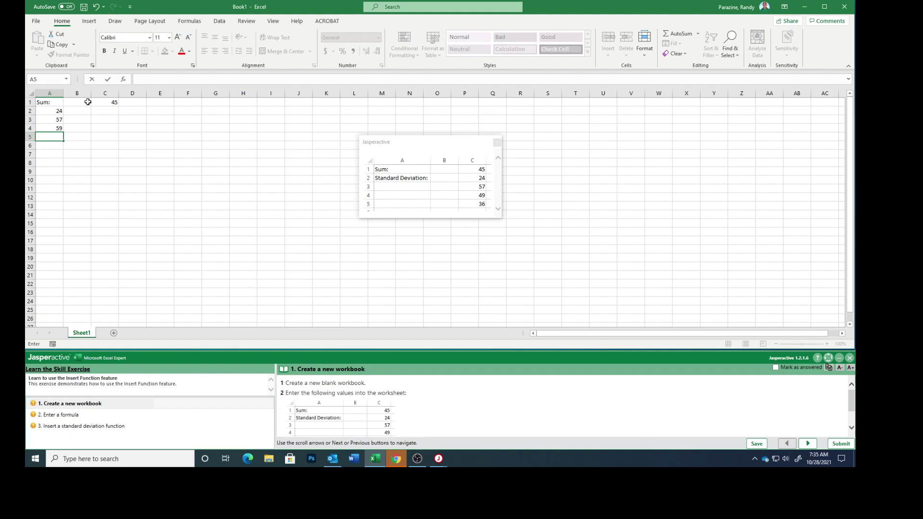
left_click(59, 128)
key("BackSpace")
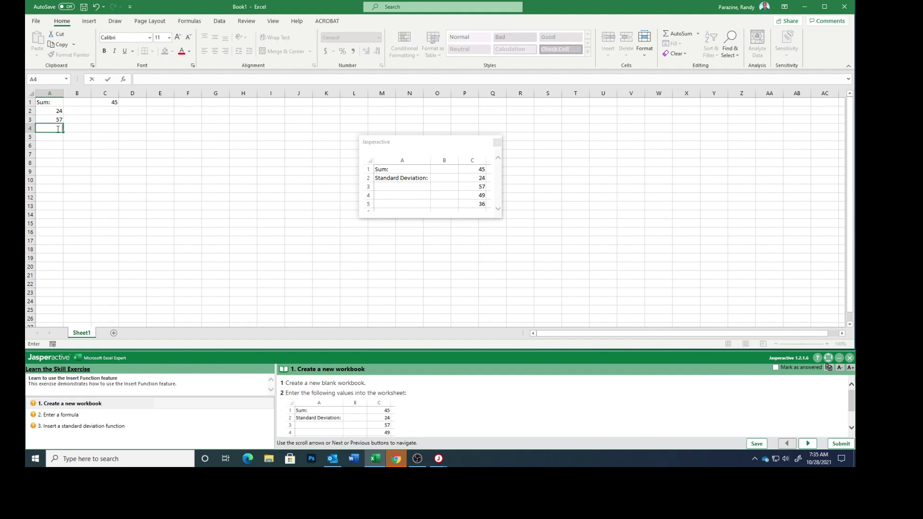
left_click(53, 117)
key("BackSpace")
left_click(52, 112)
key("BackSpace")
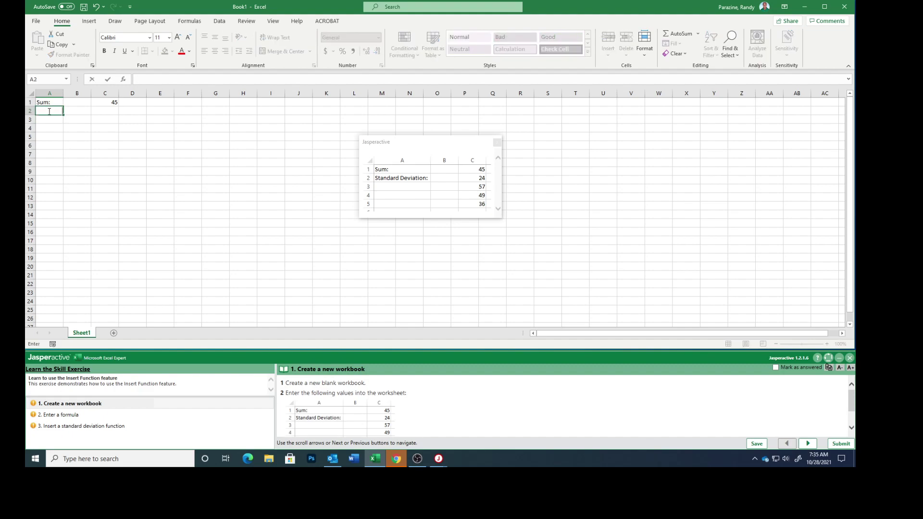
Enter the label "Standard Deviation:" in cell A2 and autofit the width of column A.
type("Standard Deviation")
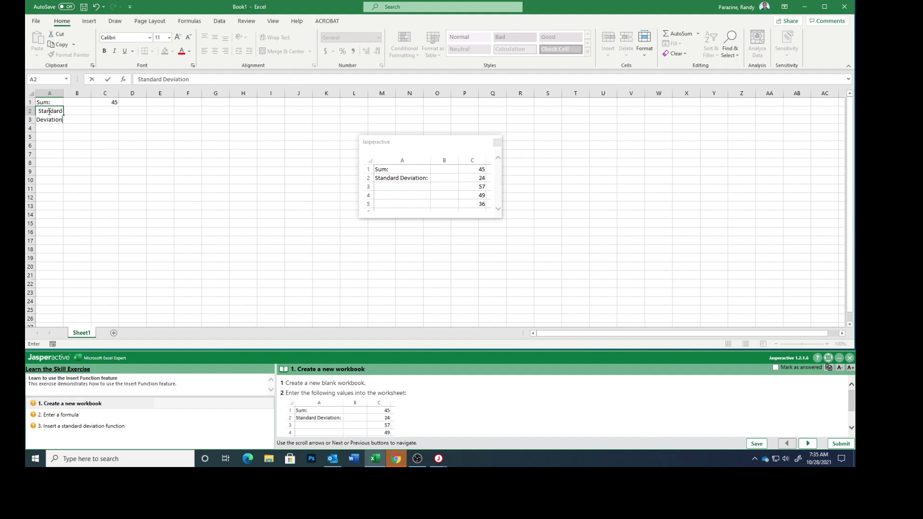
type(":")
double_click(62, 94)
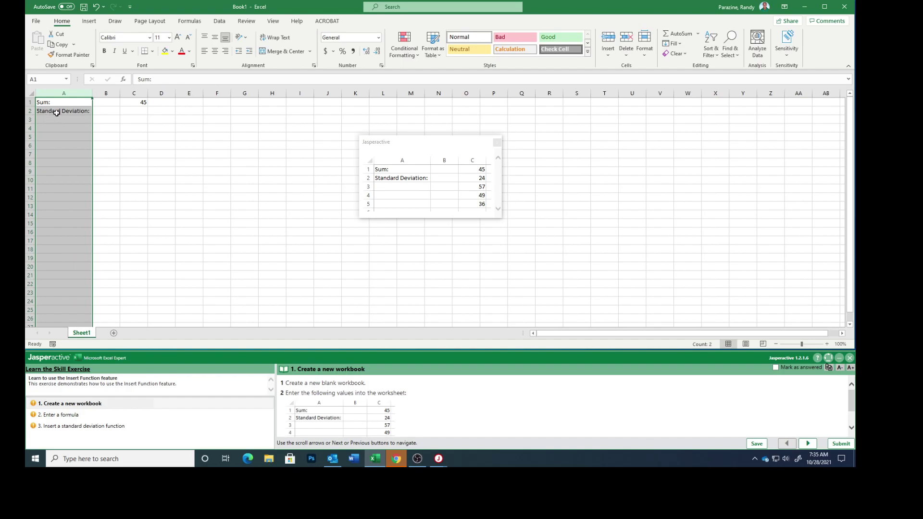
Enter the values 24, 57, 49 and 36 in cells C2 through C5.
left_click(136, 110)
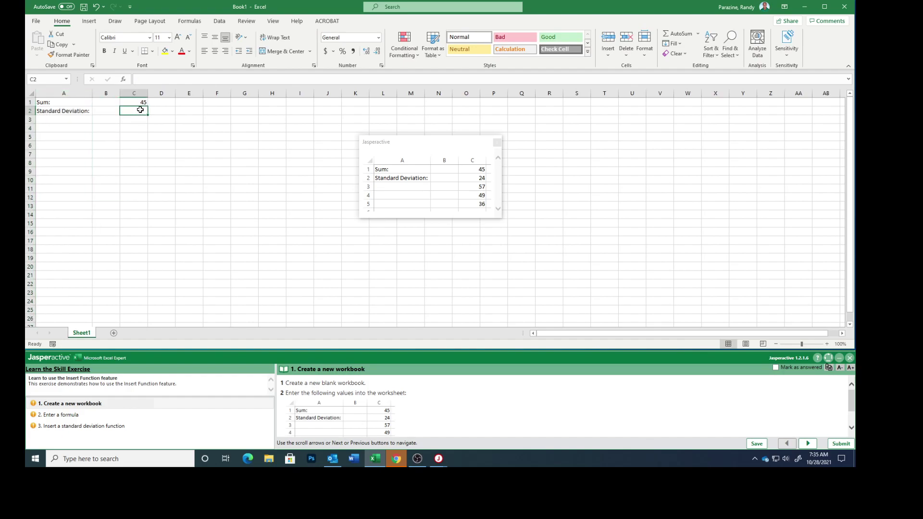
type("24")
key("Return")
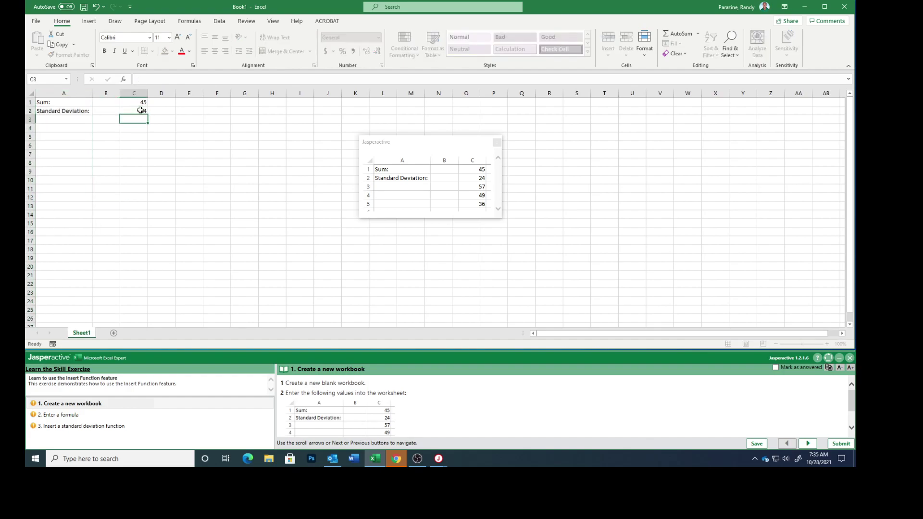
type("57")
key("Return")
type("49")
key("Return")
type("36")
key("Return")
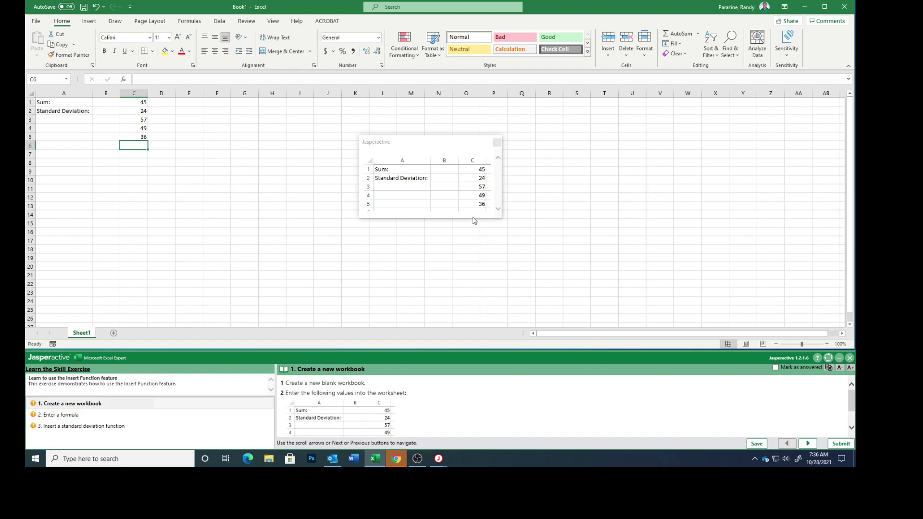
Close the floating reference table, mark the "Create a new workbook" task as answered and go to the next task.
left_click(497, 142)
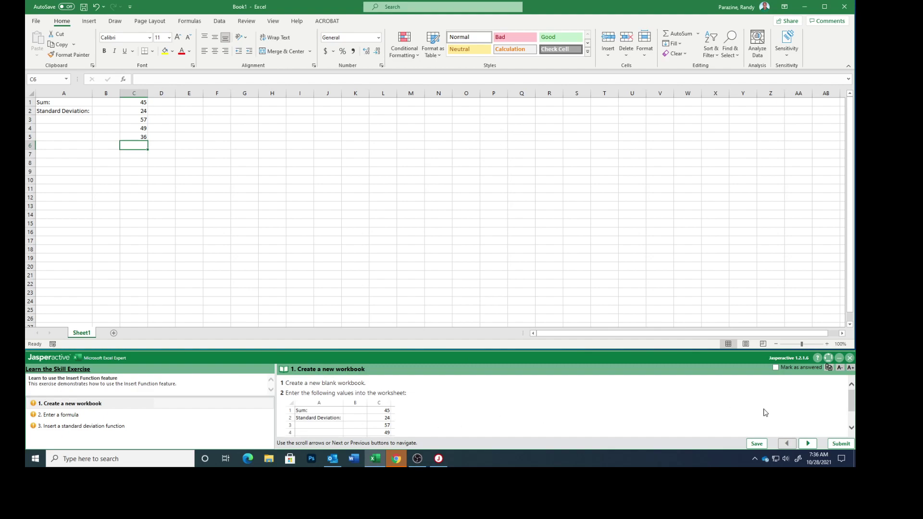
left_click(775, 368)
left_click(775, 367)
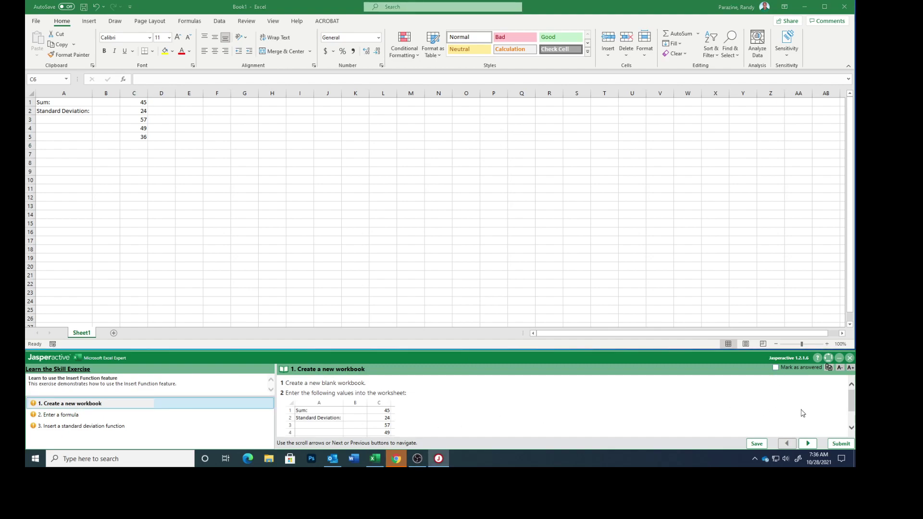
left_click(775, 368)
left_click(807, 445)
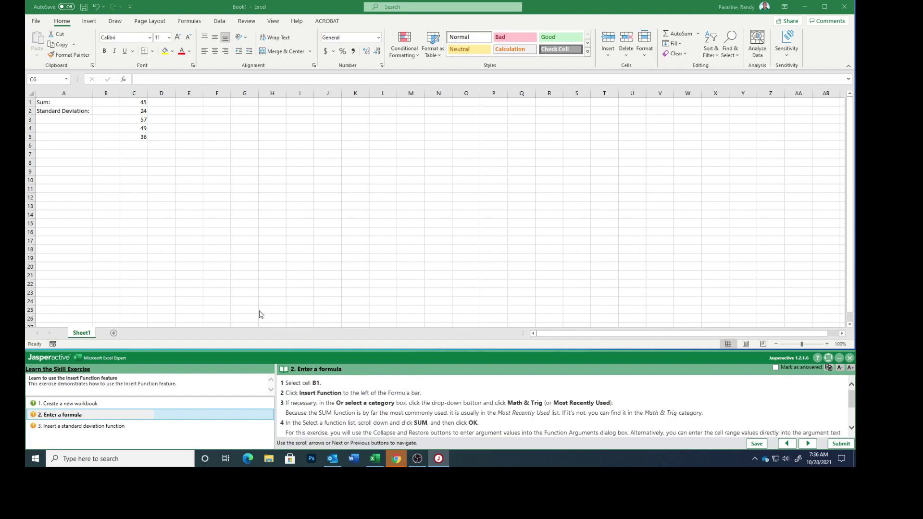
Insert the SUM function from the Math & Trig category into cell B1.
left_click(103, 101)
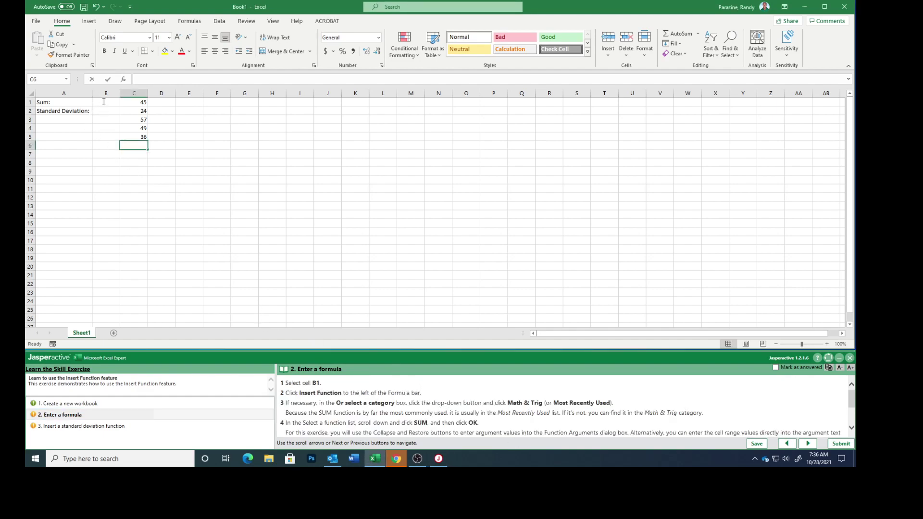
left_click(103, 101)
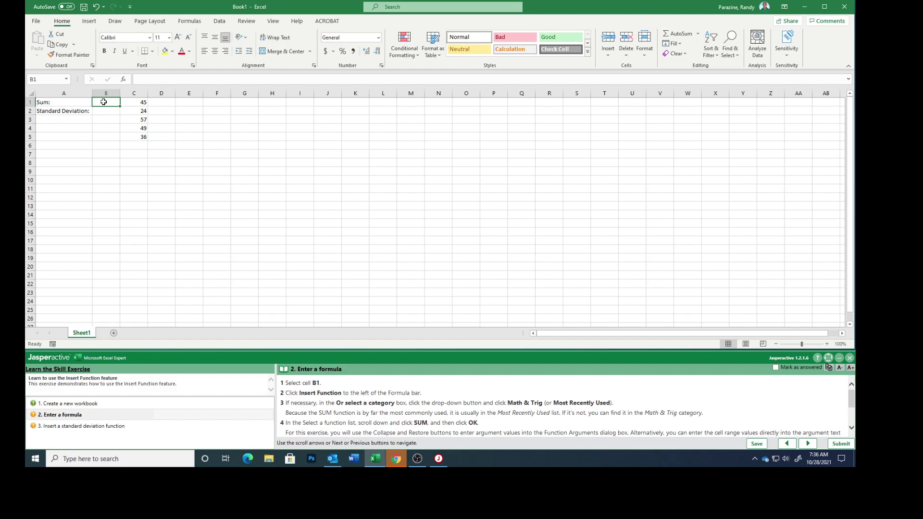
left_click(123, 80)
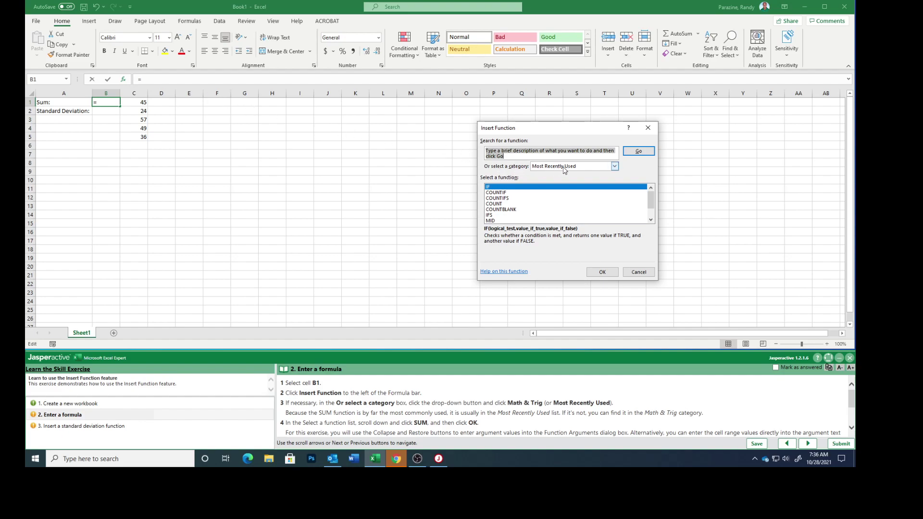
left_click(615, 166)
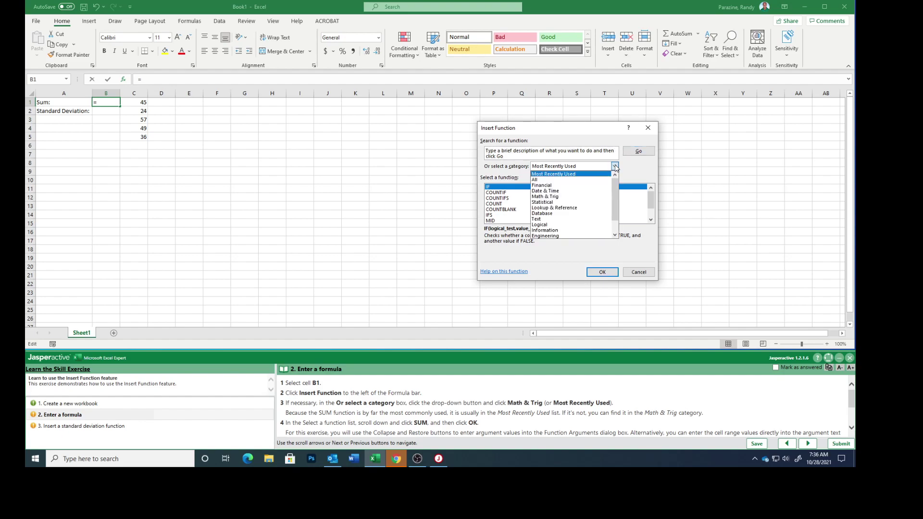
left_click(584, 197)
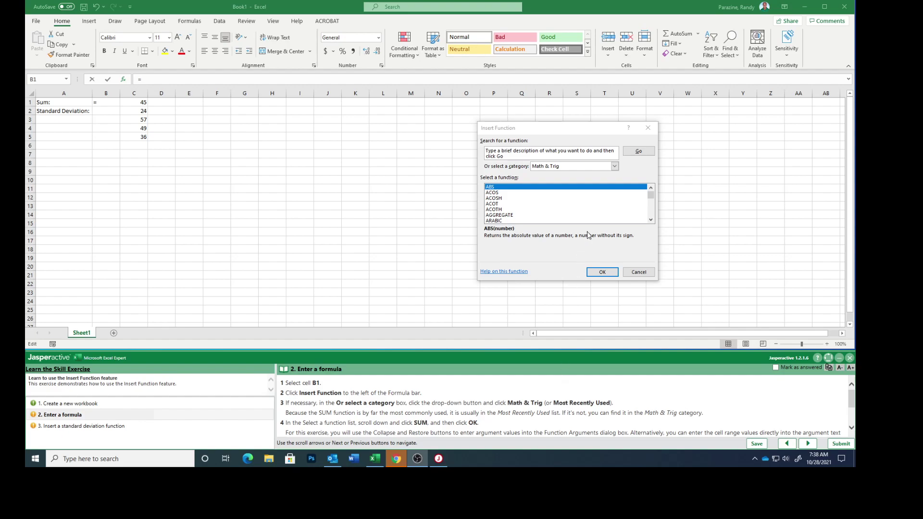
scroll(588, 207, "down", 3)
scroll(587, 206, "down", 14)
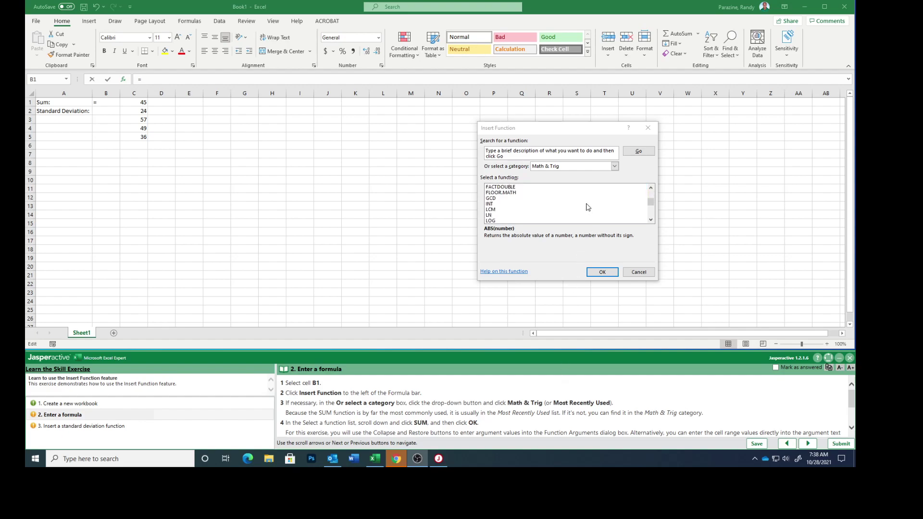
scroll(587, 207, "down", 4)
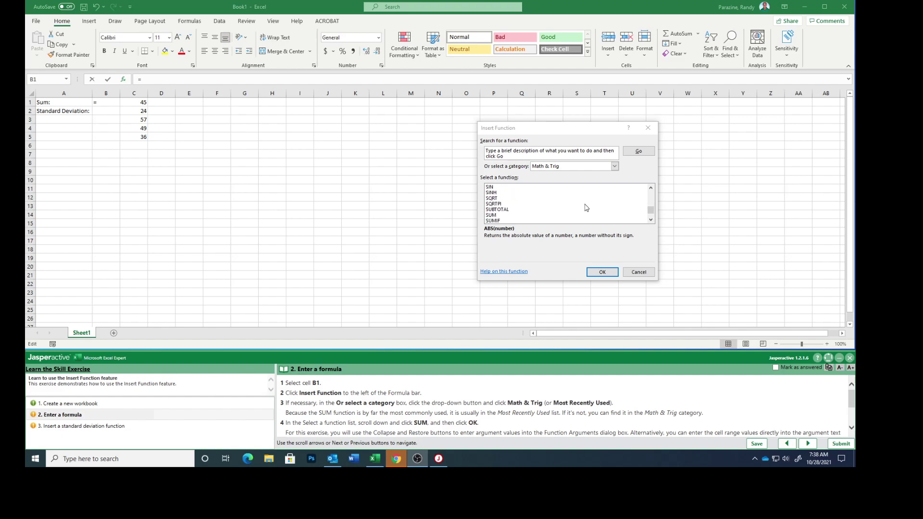
left_click(504, 216)
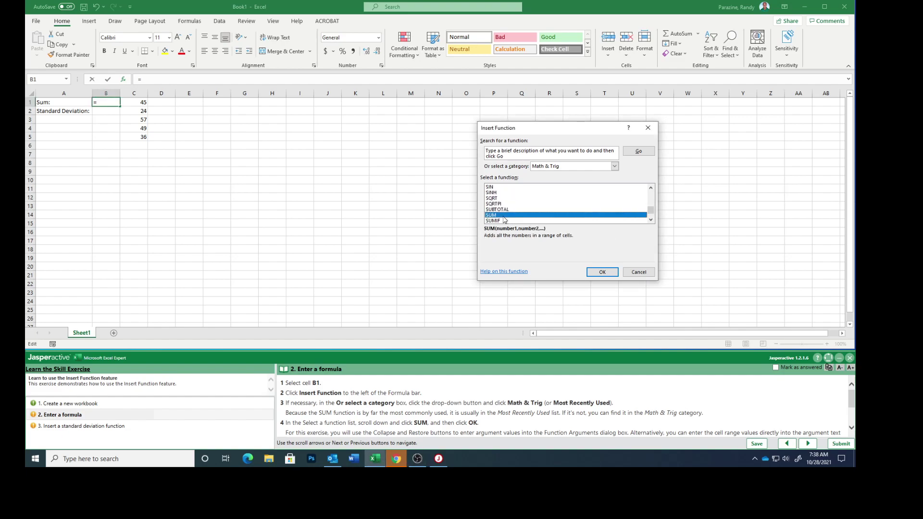
left_click(600, 271)
Following the exercise instructions, set the SUM function's Number1 argument to the range C1:C5 and complete the function.
scroll(519, 408, "down", 2)
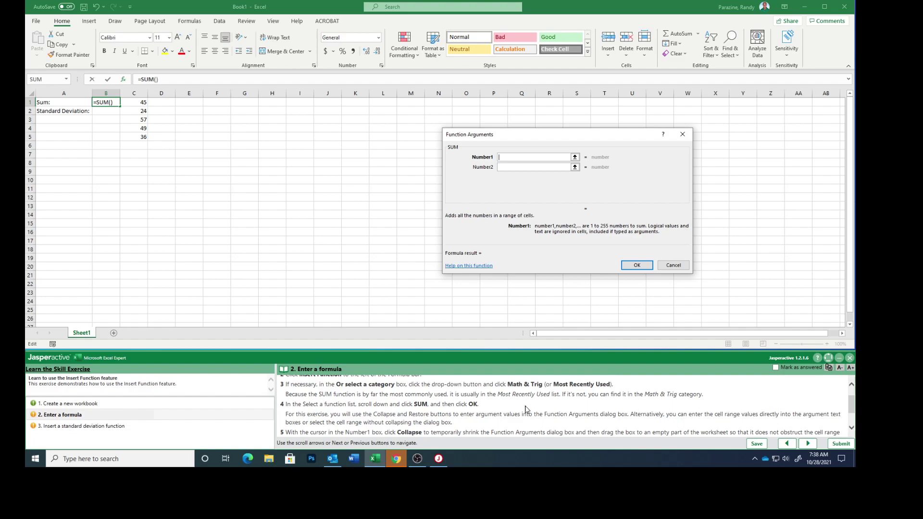
scroll(526, 409, "down", 1)
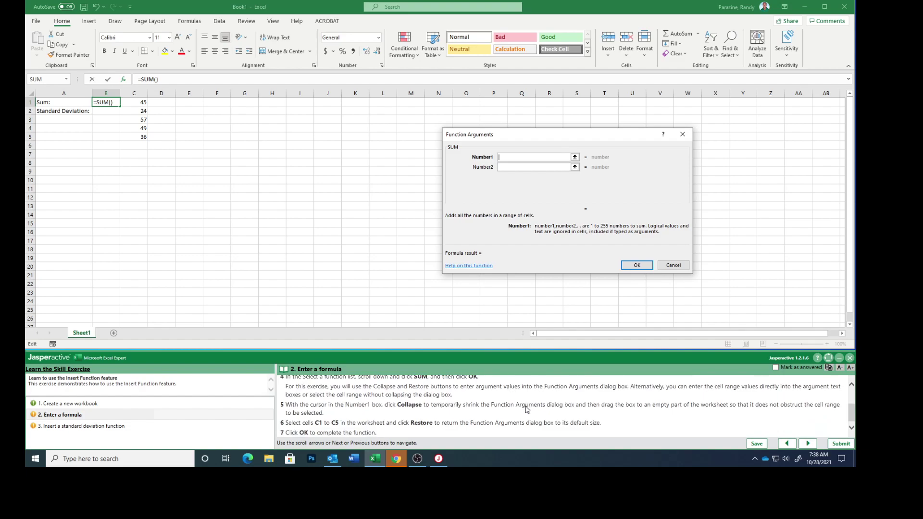
scroll(527, 410, "down", 1)
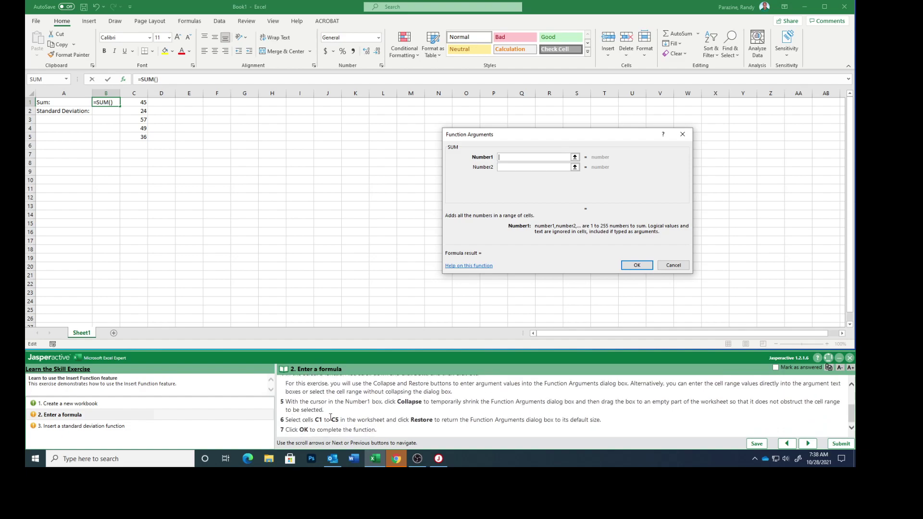
left_click(575, 157)
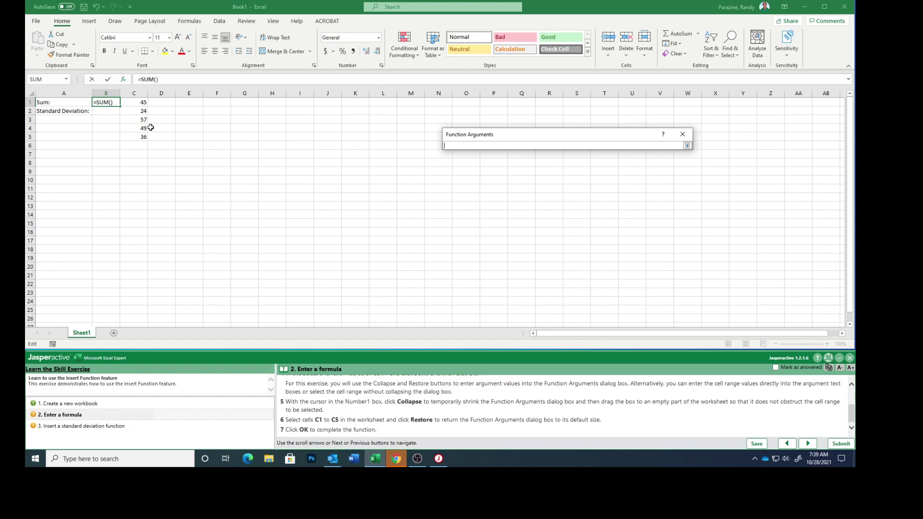
left_click_drag(133, 104, 134, 134)
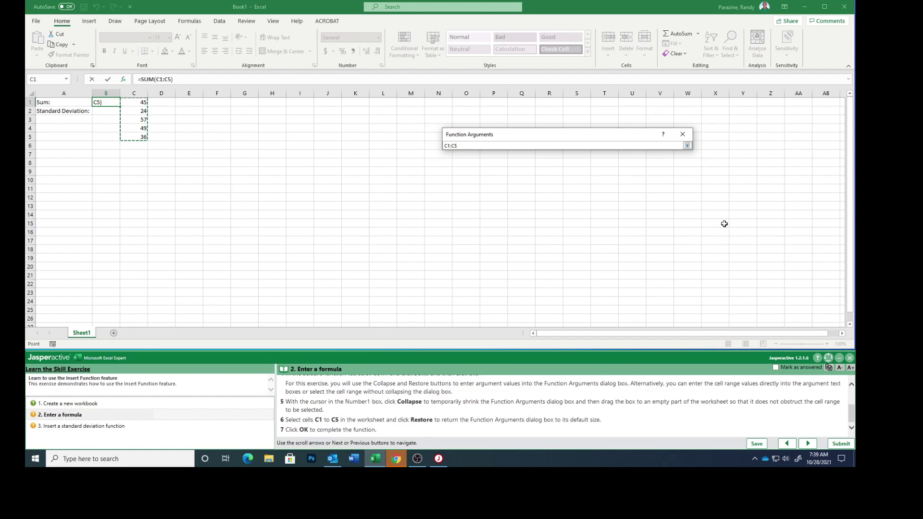
left_click(687, 145)
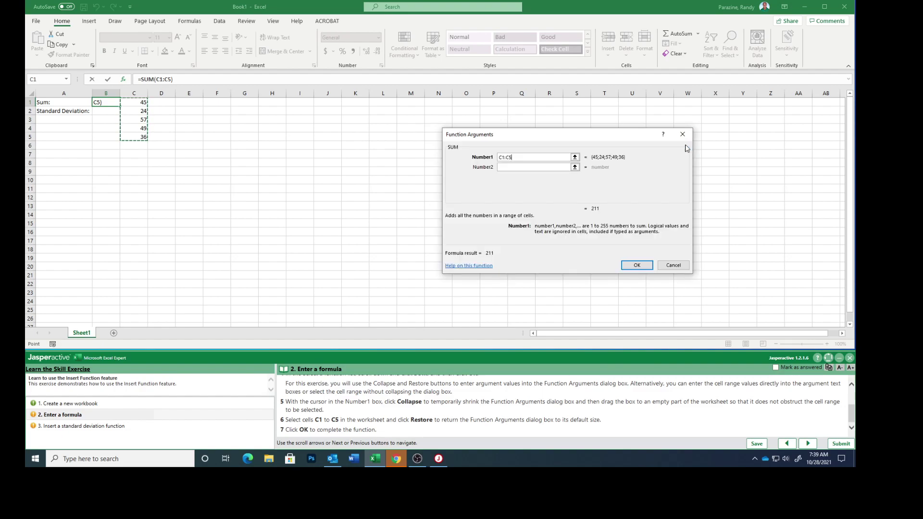
left_click(635, 268)
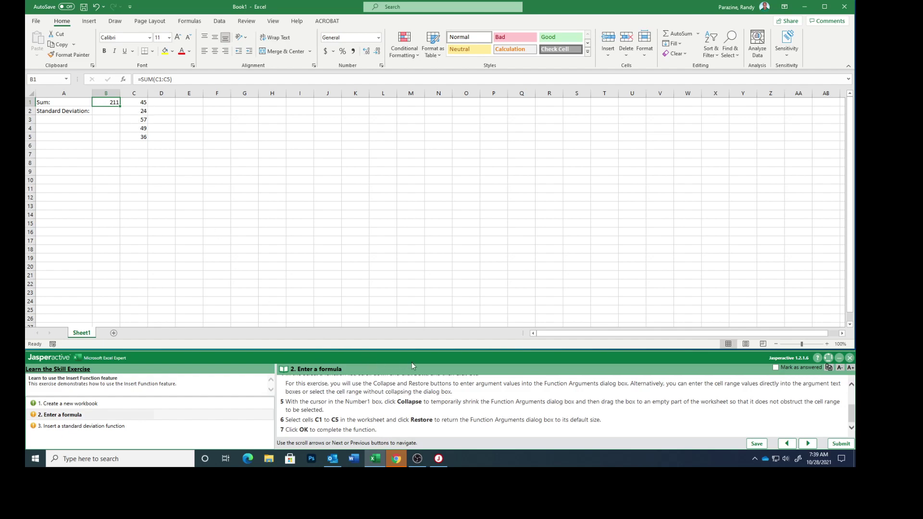
Mark the "Enter a formula" task as answered and go to the standard deviation task.
left_click(776, 367)
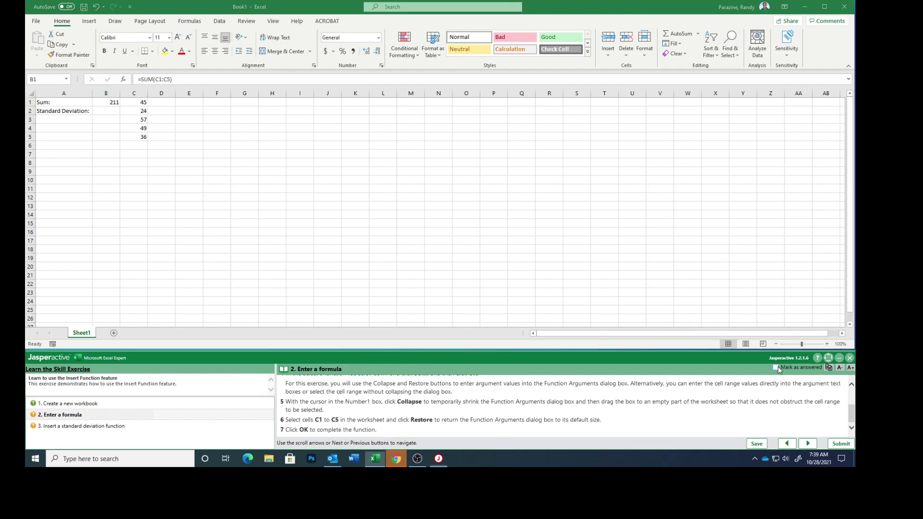
left_click(807, 444)
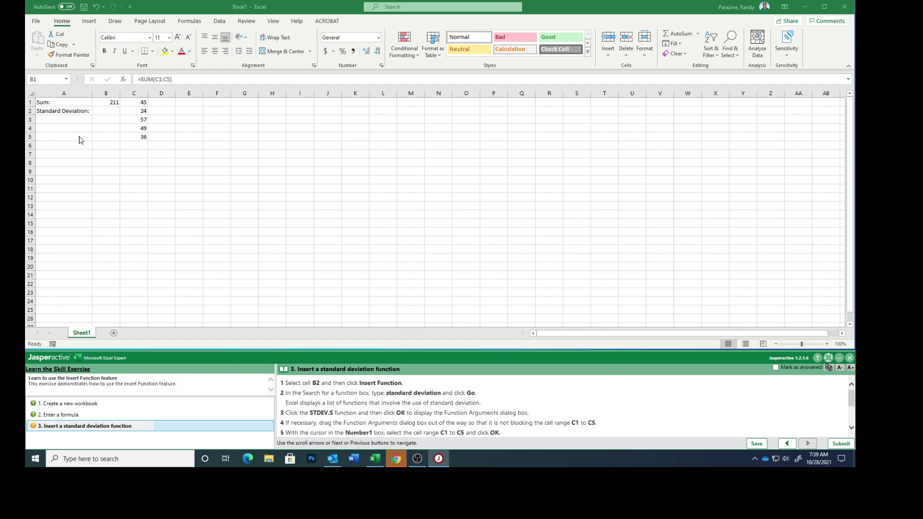
Leave the formula editing in cell B1, select cell B2 and close the Help pane.
double_click(107, 113)
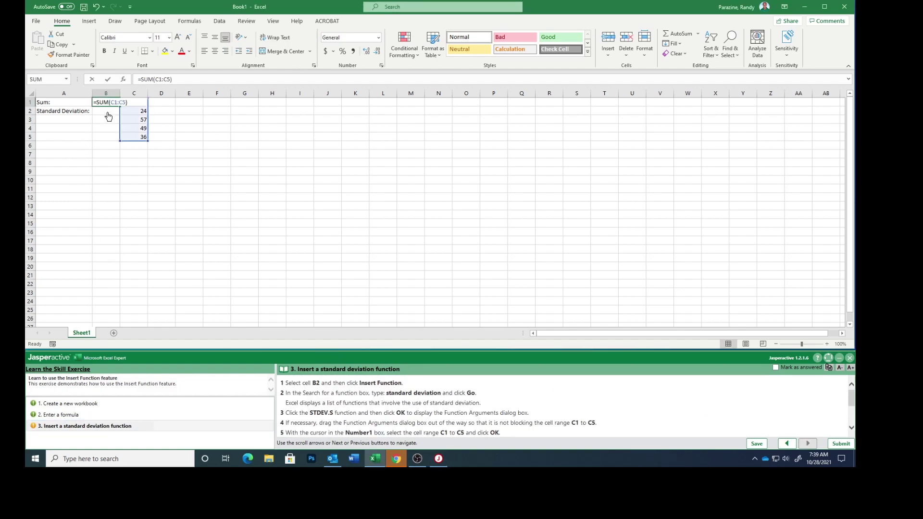
left_click(106, 113)
left_click(107, 145)
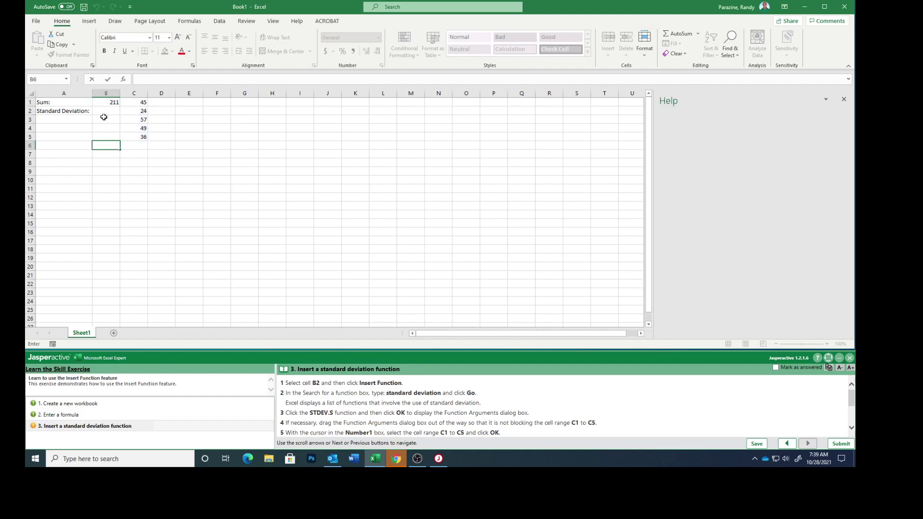
left_click(106, 111)
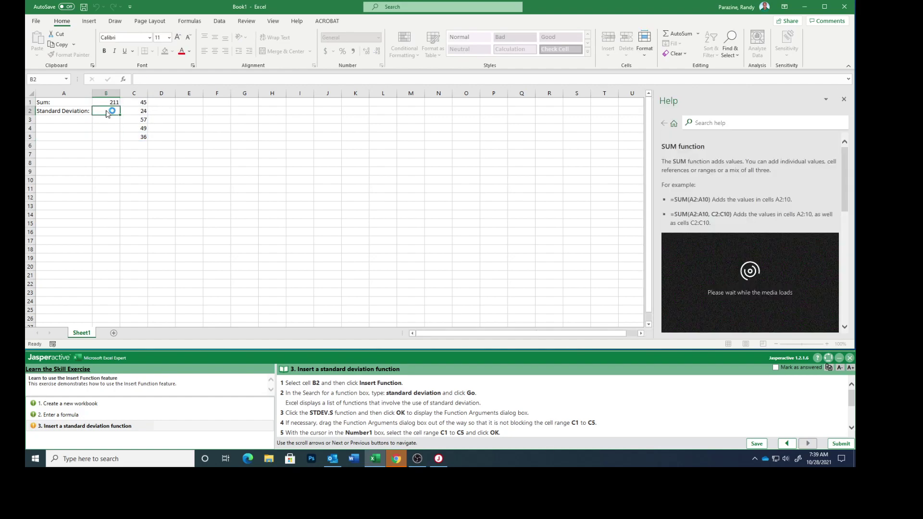
left_click(845, 100)
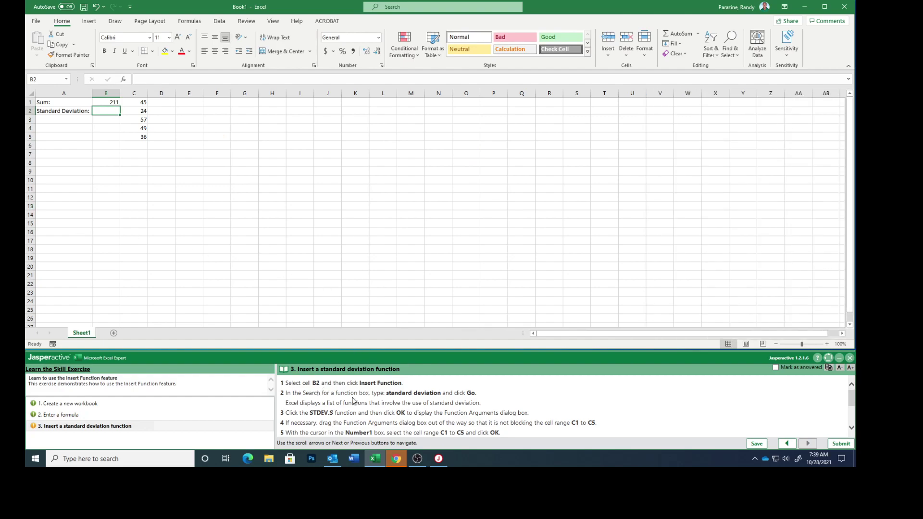
Search the functions for "standard deviation" and insert the STDEV.S function into cell B2.
left_click(123, 80)
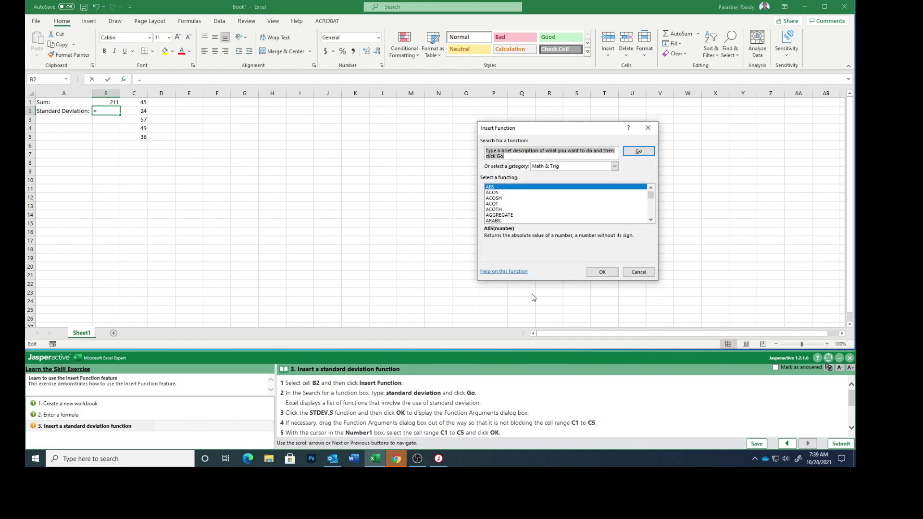
type("standard deviation")
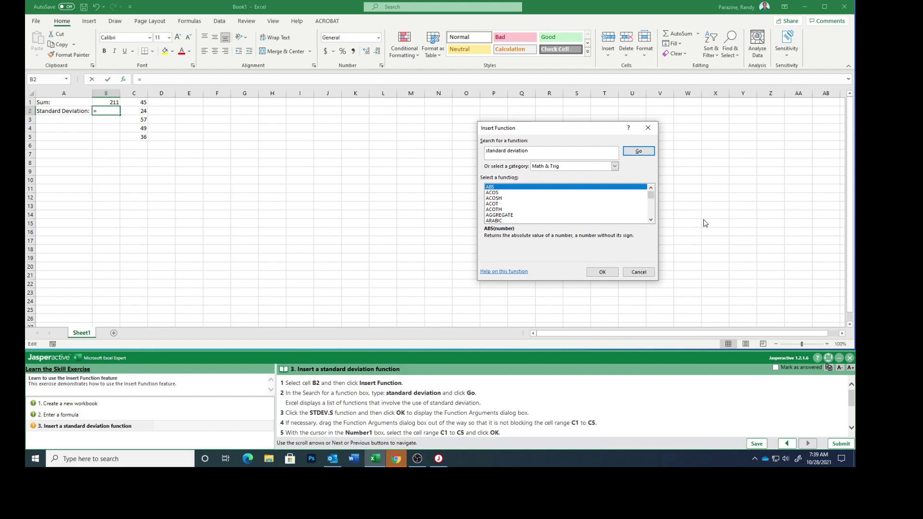
left_click(647, 157)
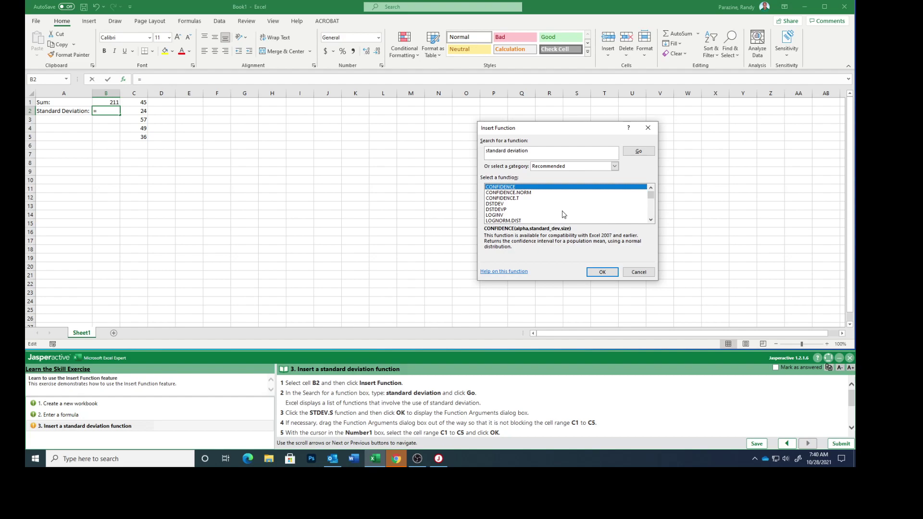
scroll(564, 213, "down", 5)
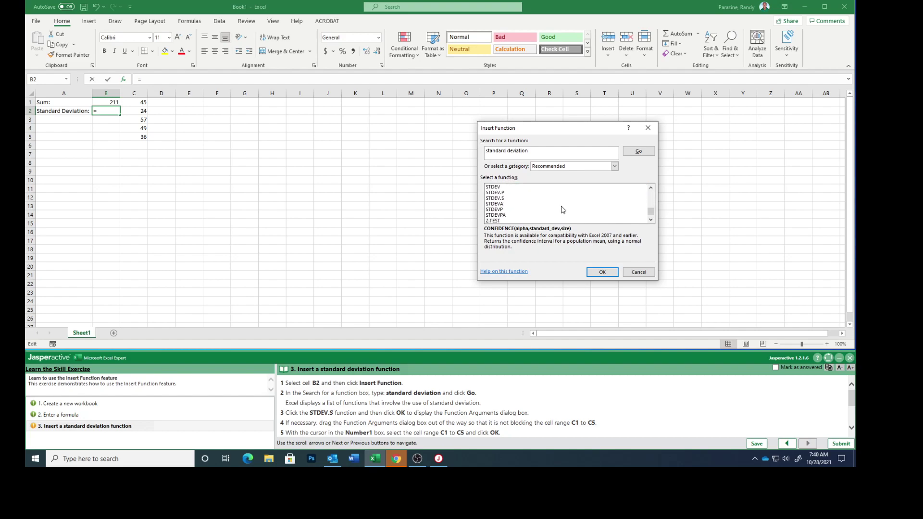
left_click(497, 199)
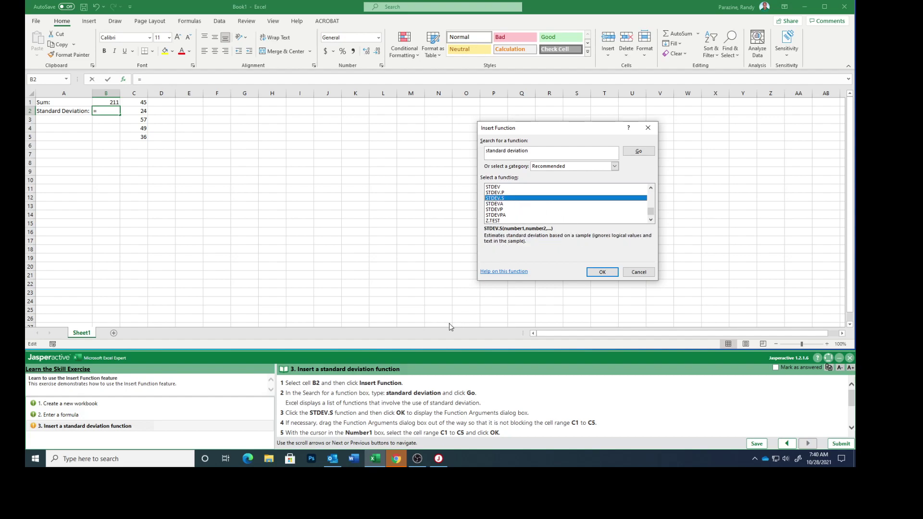
left_click(601, 273)
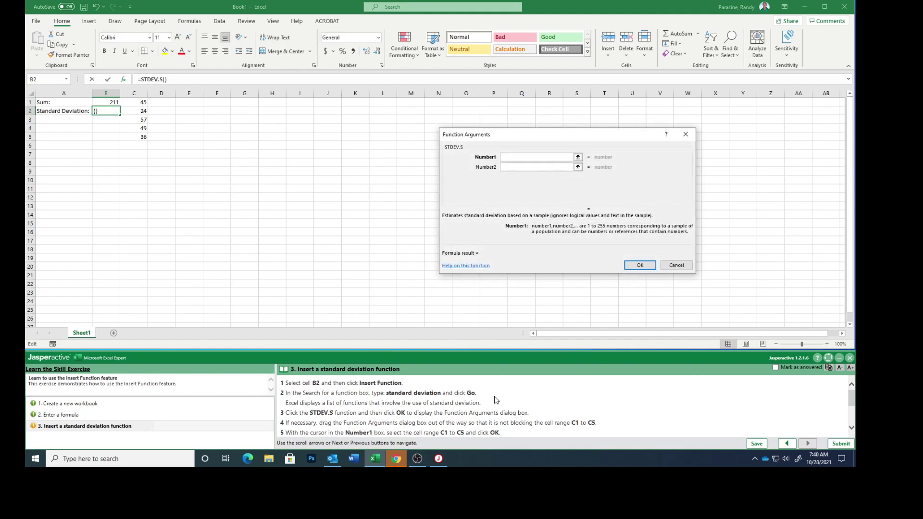
Following the exercise instructions, set the STDEV.S function's Number1 argument to the range C1:C5 and complete the function.
scroll(496, 400, "down", 3)
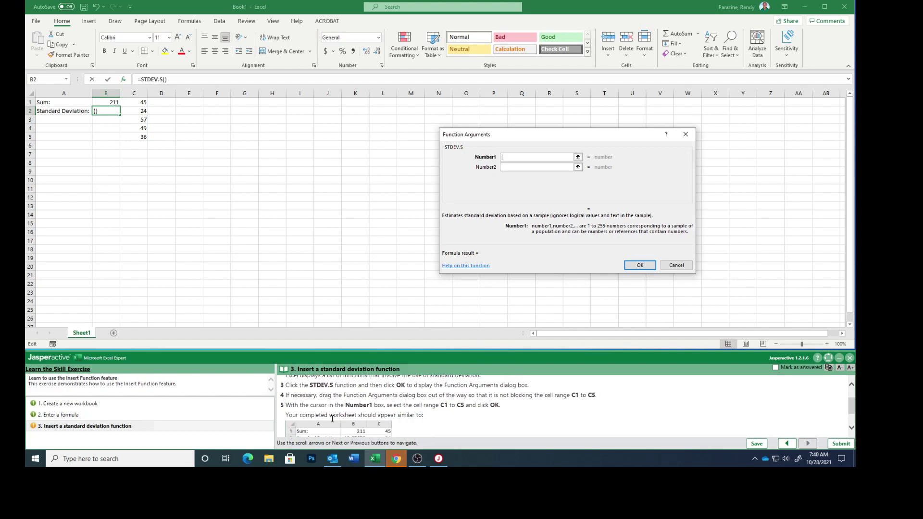
scroll(358, 408, "down", 2)
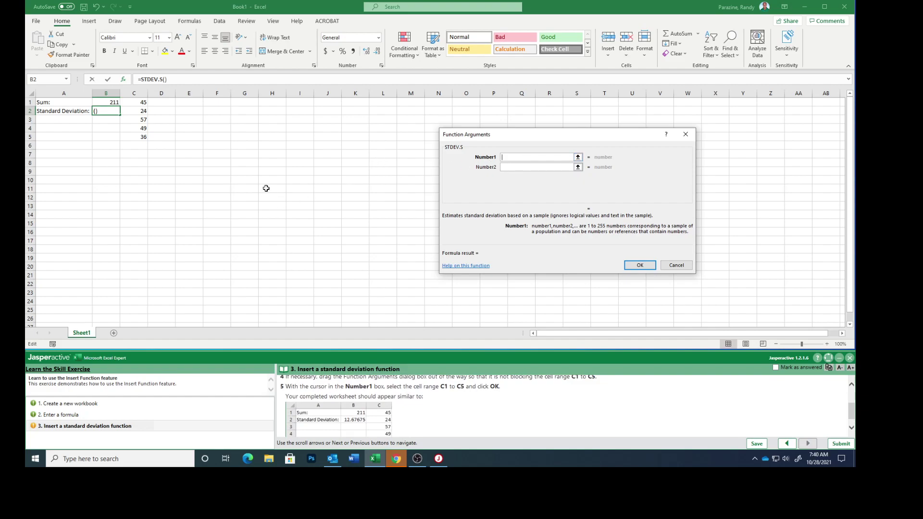
left_click_drag(136, 103, 135, 134)
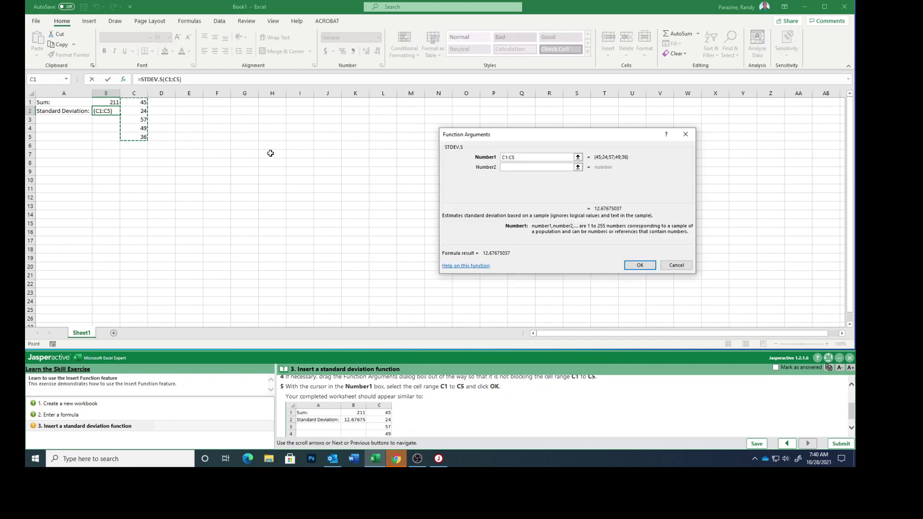
left_click(625, 268)
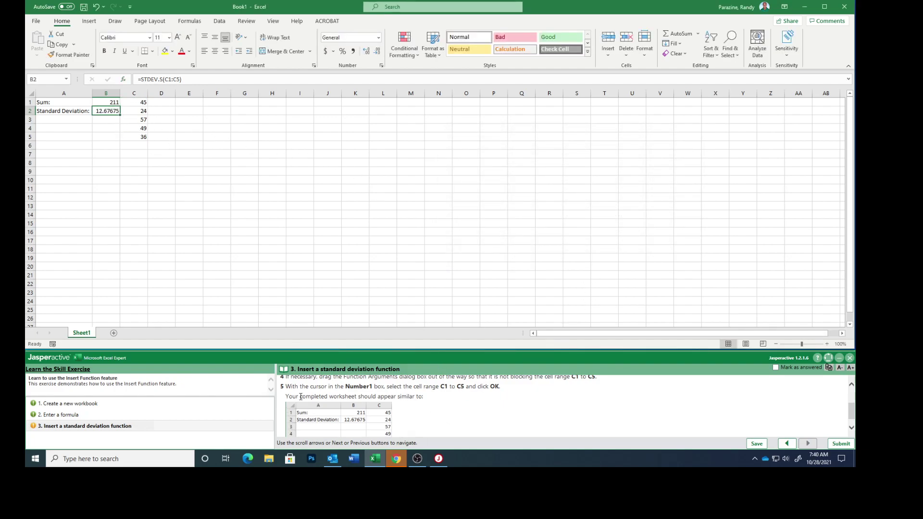
Enlarge the exercise's sample worksheet image, compare it with the cells in columns A to C, and close it.
scroll(406, 413, "down", 1)
left_click(351, 414)
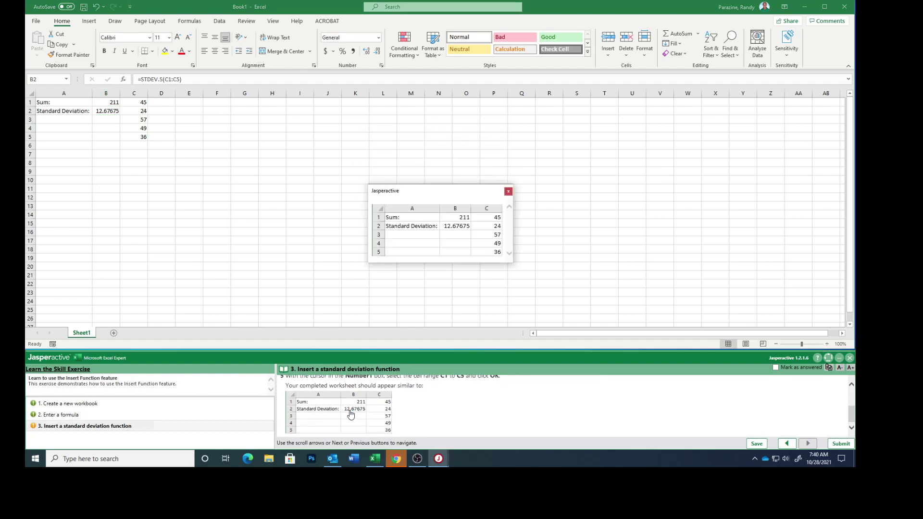
left_click_drag(429, 192, 249, 111)
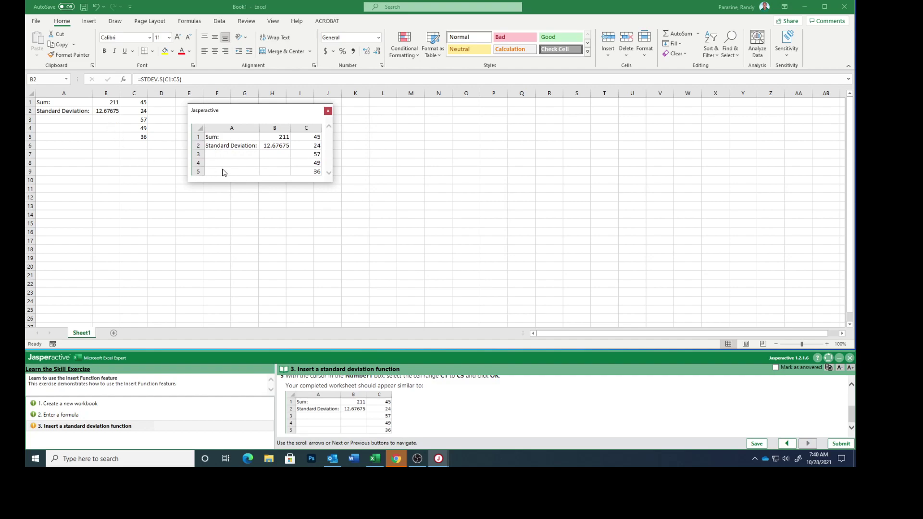
left_click(328, 112)
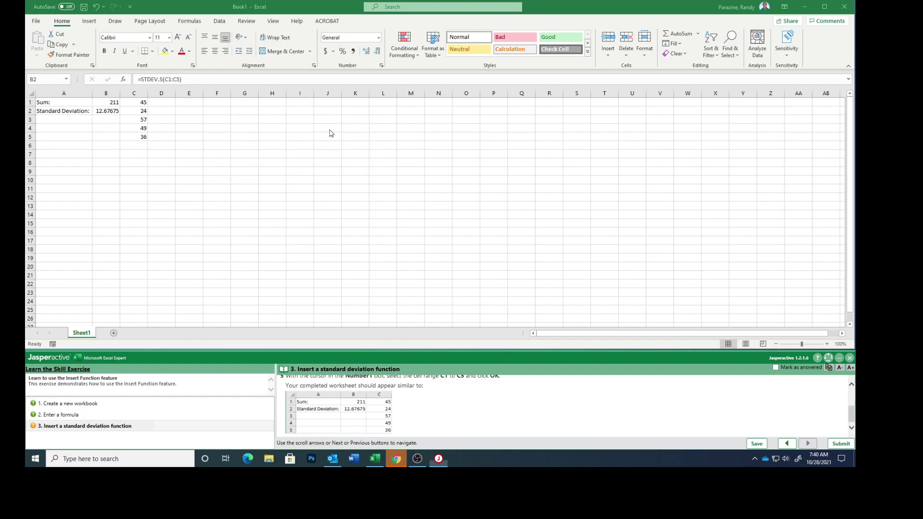
Mark the "Insert a standard deviation function" task as answered and submit the exercise results for scoring.
left_click(778, 368)
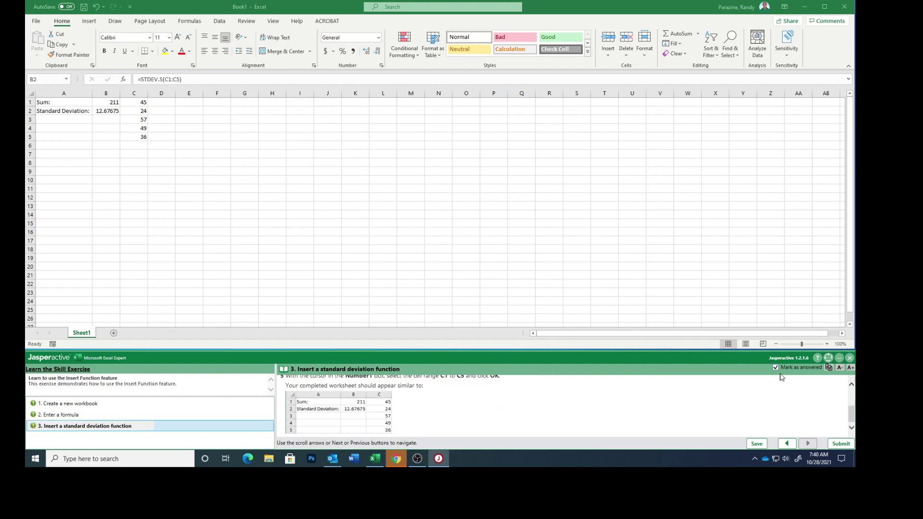
left_click(841, 443)
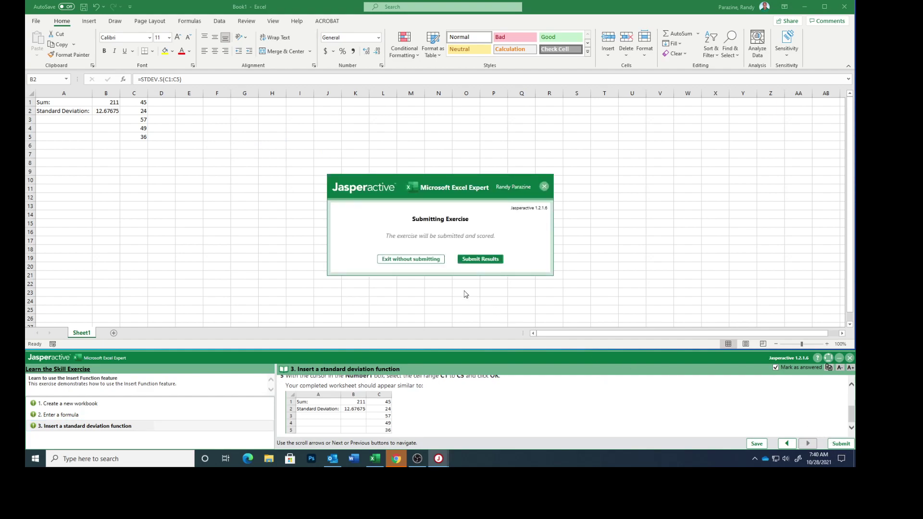
left_click(493, 260)
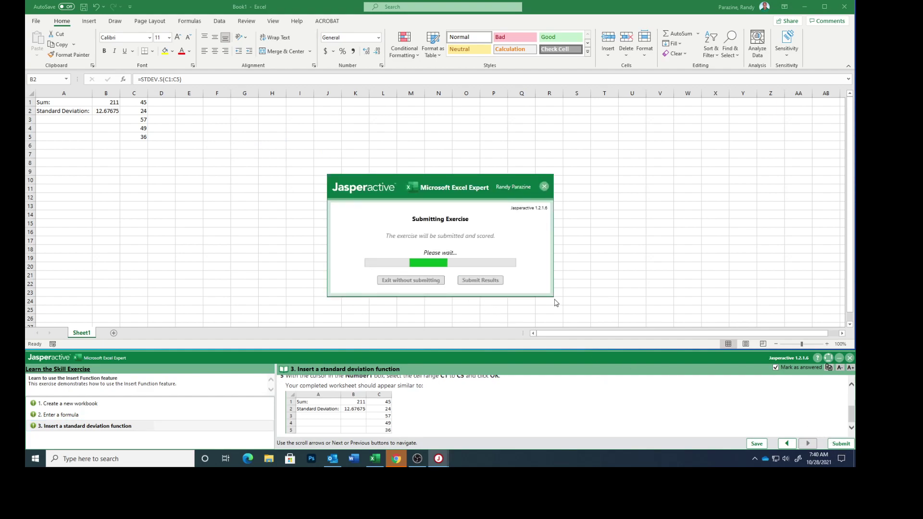